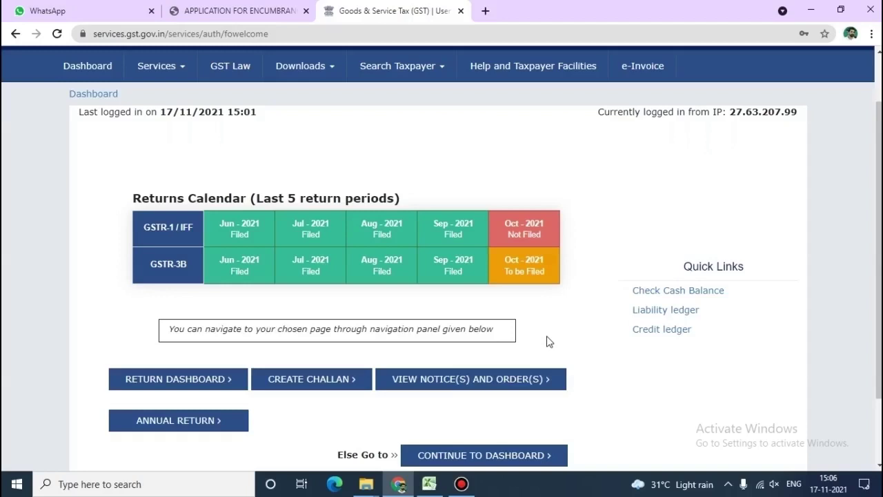
Go to the taxpayer dashboard showing the 725 CGST and SGST cash ledger balance
click(89, 78)
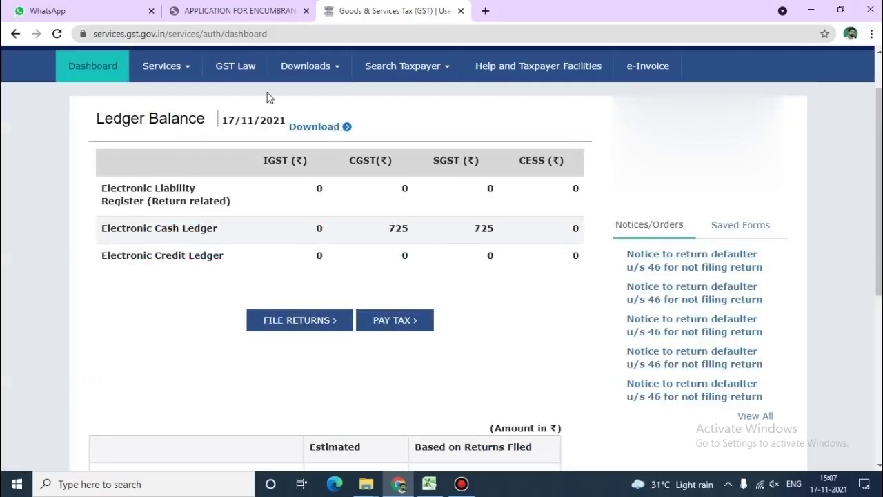
Open the TDS and TCS credit received form from Services > Returns
click(196, 81)
mouse_move(212, 94)
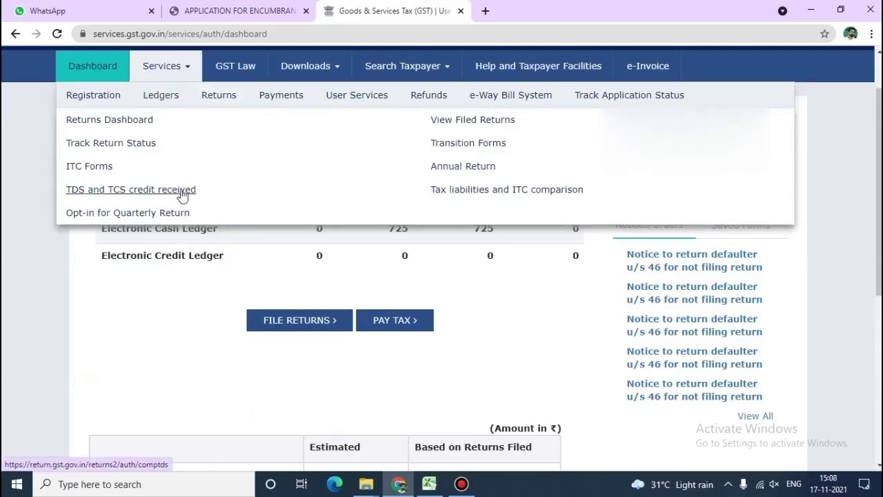
click(182, 195)
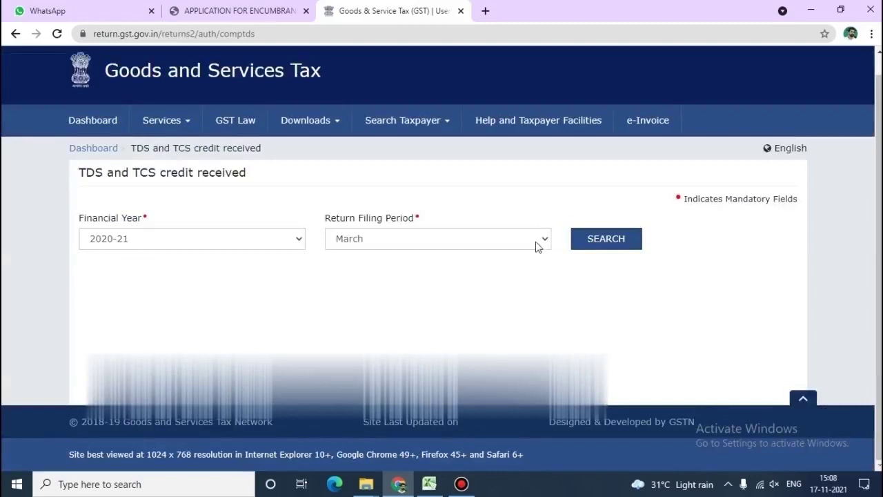
Search for the form with financial year 2021-22 and return period August
click(261, 246)
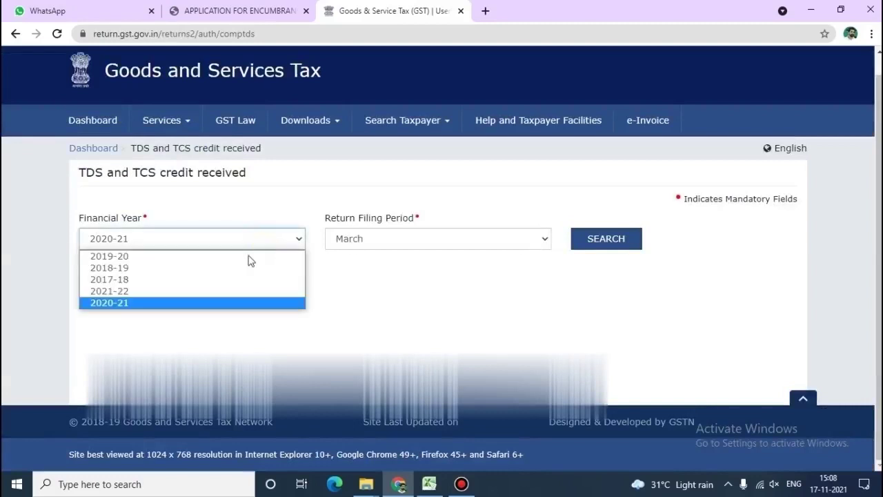
click(216, 295)
click(449, 243)
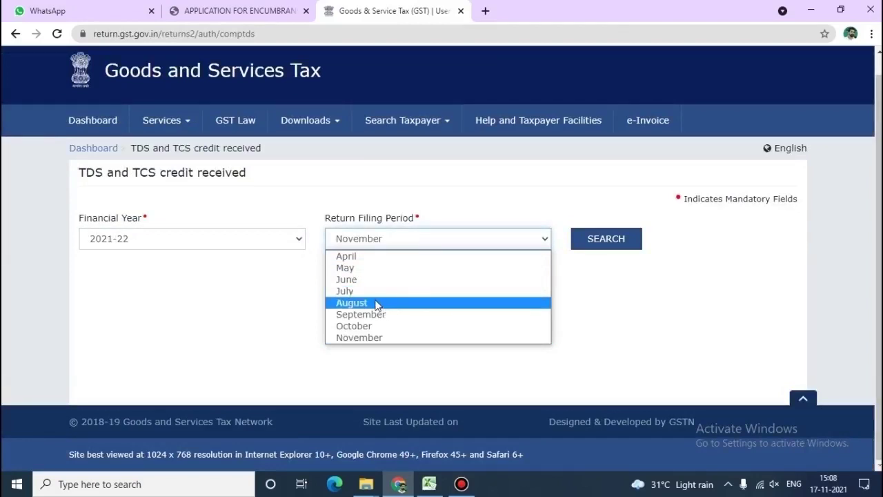
click(377, 304)
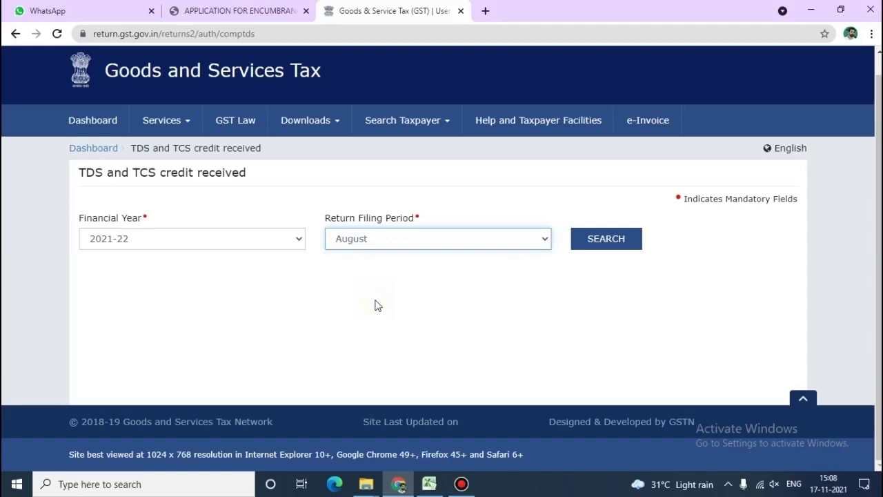
click(607, 243)
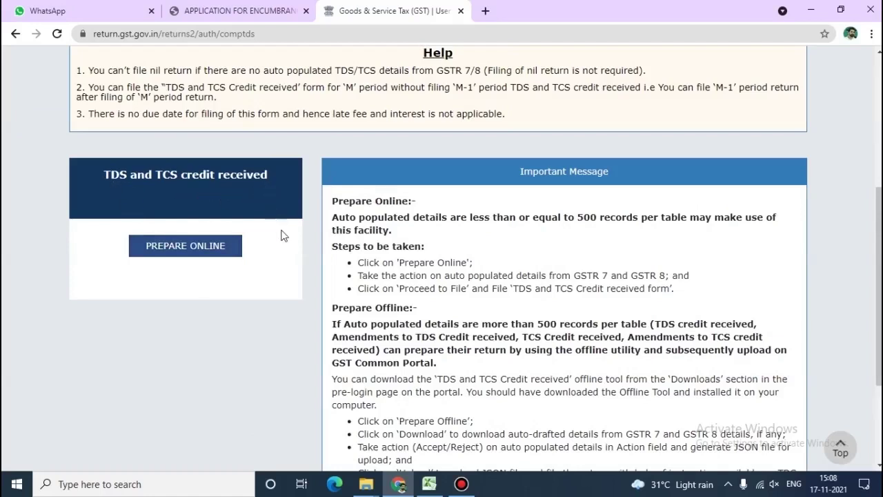
Prepare online, open TDS Credit received, and select both Aug-2021 deductor records
click(185, 246)
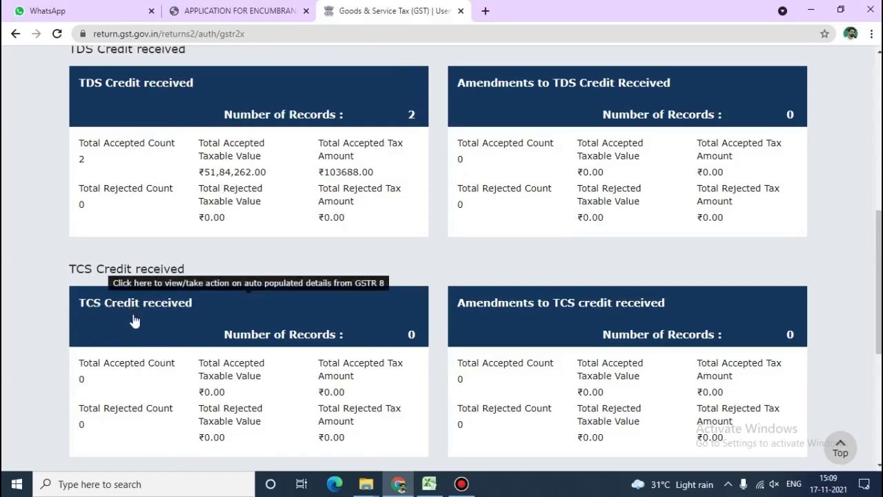
click(152, 98)
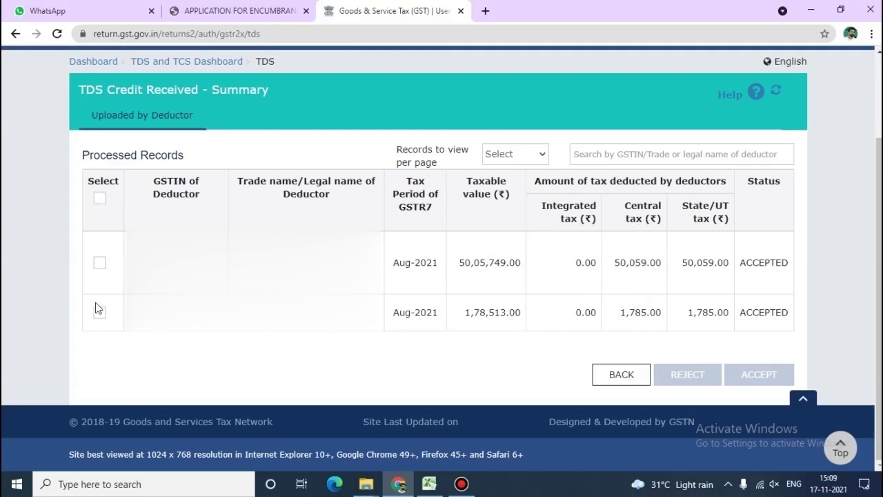
click(100, 200)
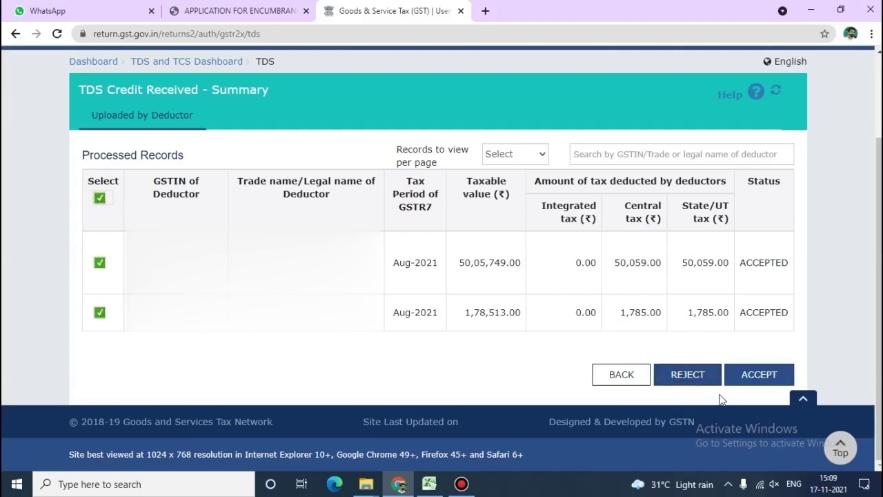
Accept both TDS records, totalling ₹51,84,262.00 taxable and ₹103688.00 tax, and return to the summary
click(759, 374)
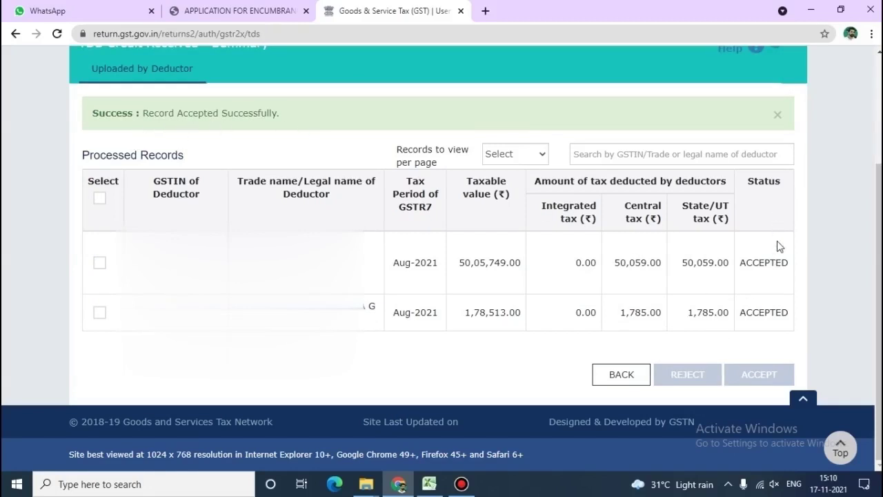
click(621, 374)
scroll(502, 248, down, 1)
scroll(502, 249, down, 1)
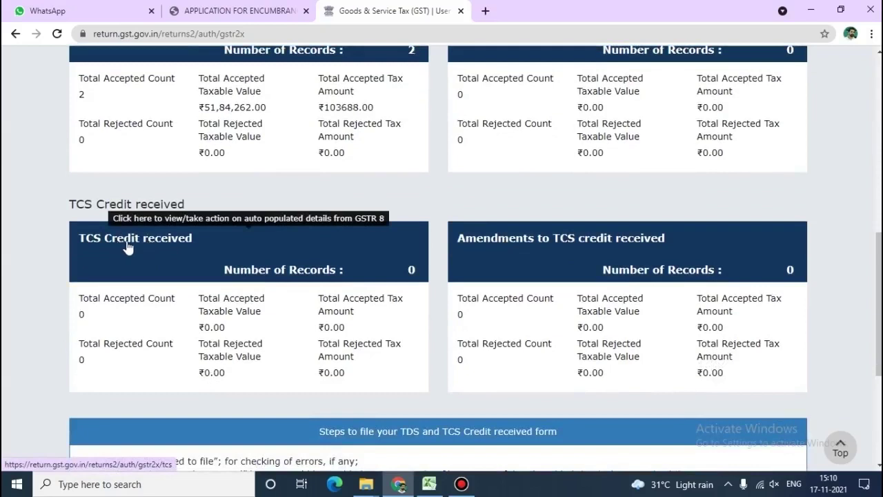
Check that TCS Credit received has no records, then choose Proceed to File
click(127, 247)
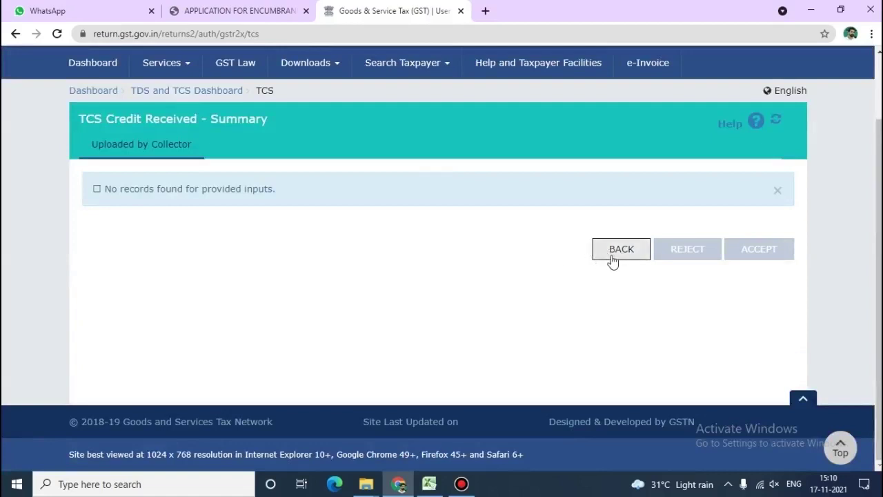
click(612, 260)
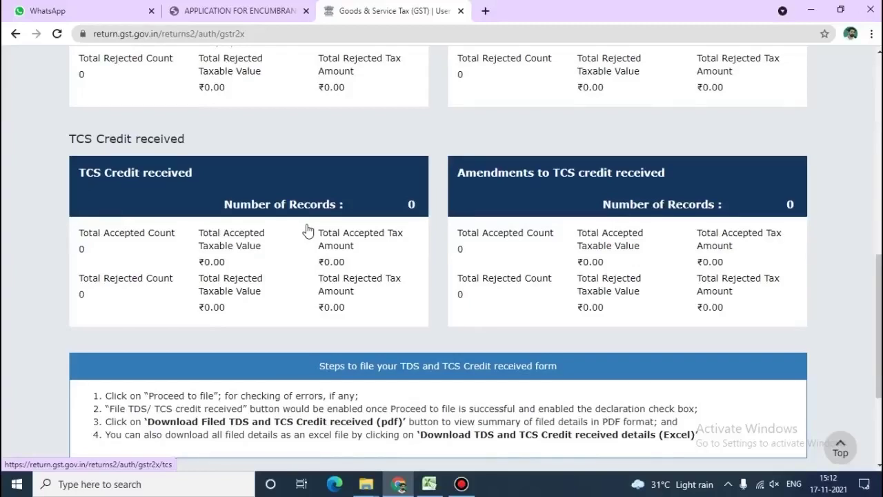
scroll(309, 231, down, 1)
scroll(308, 230, down, 2)
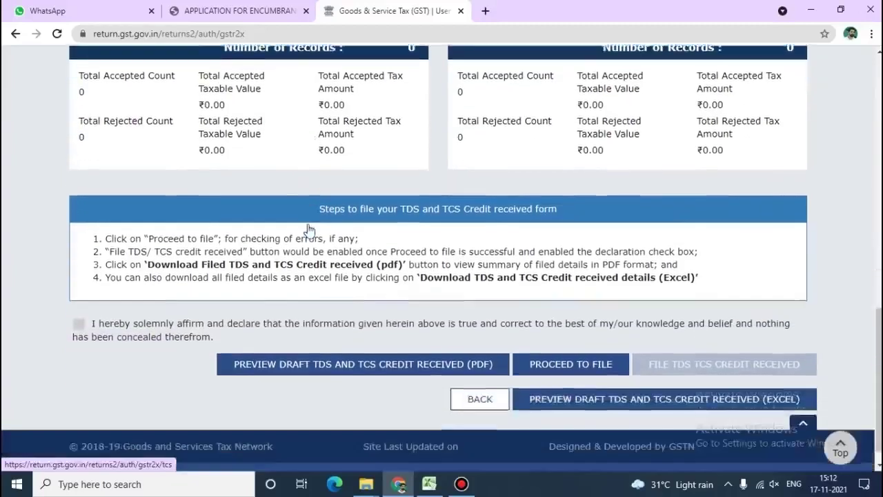
click(569, 338)
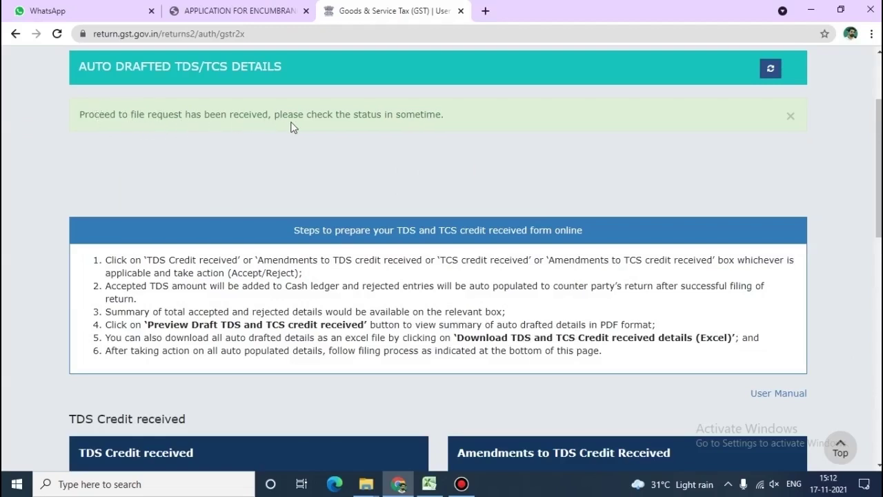
Refresh the form status until it reads 'Ready to file as on 17/11/2021'
click(772, 69)
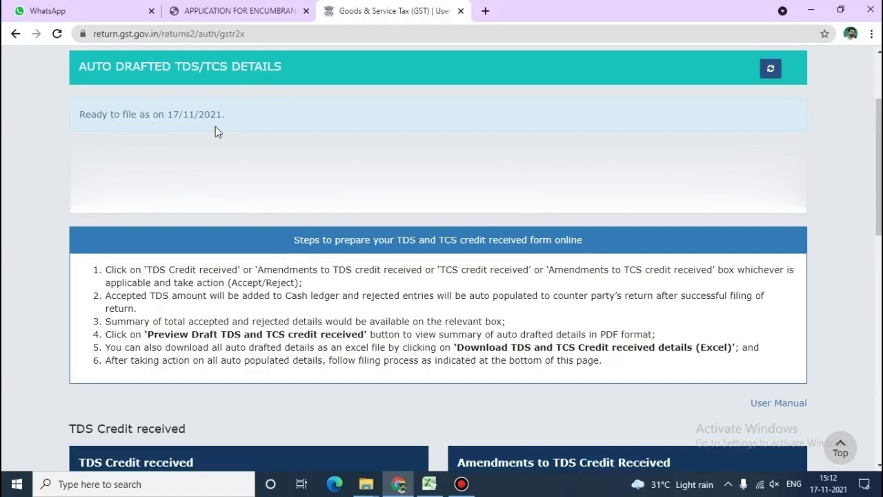
scroll(215, 128, down, 7)
scroll(215, 132, up, 1)
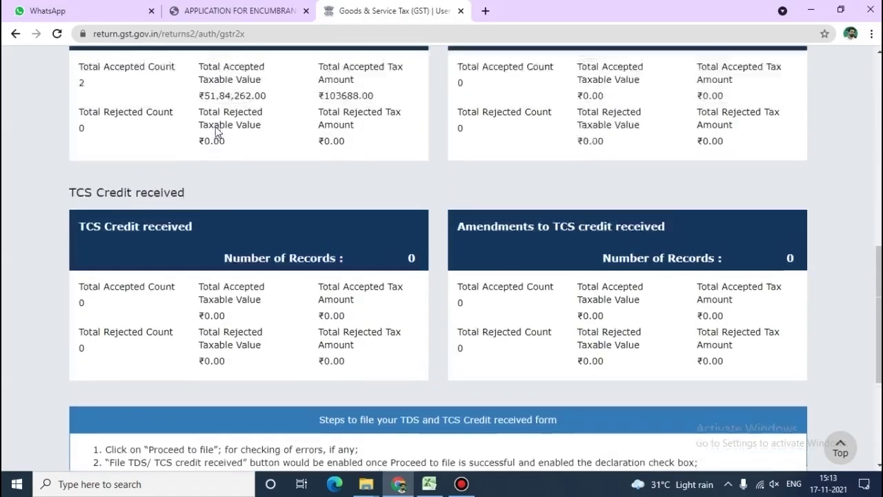
scroll(216, 132, down, 2)
scroll(215, 132, down, 2)
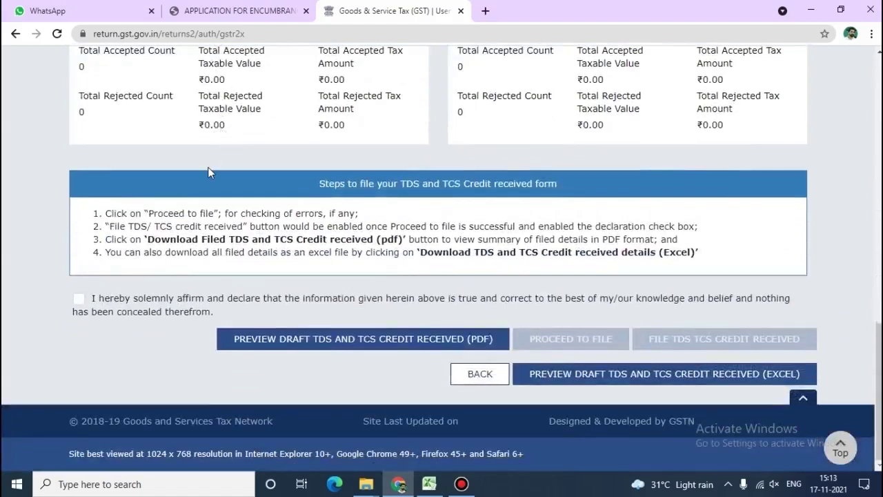
Tick the declaration and file the TDS TCS credit received form for 082021
click(79, 299)
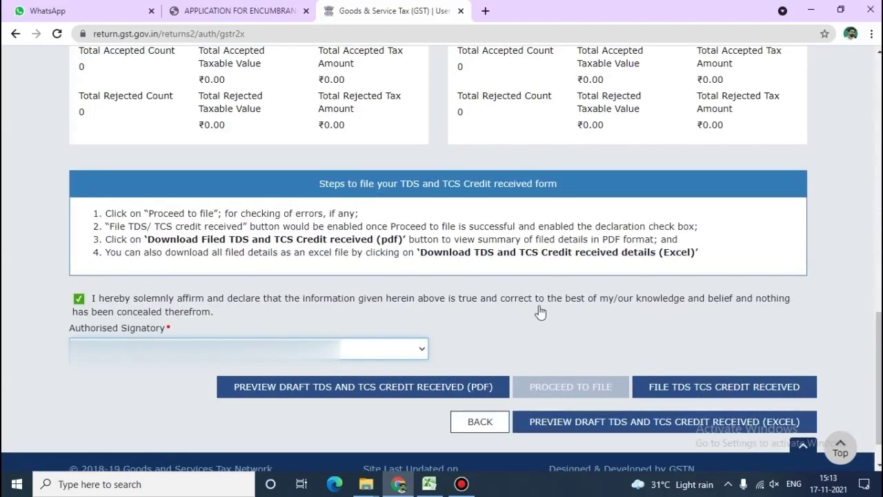
click(761, 400)
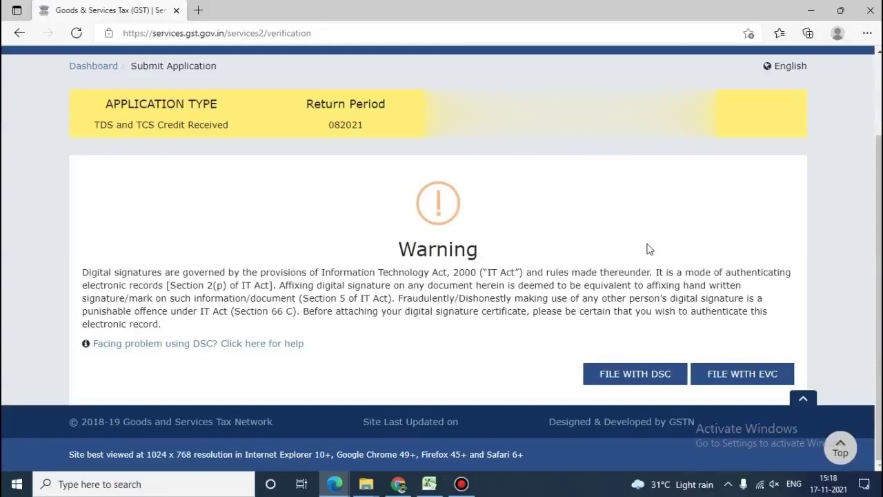
File with EVC by entering and verifying the OTP, completing the 082021 filing
click(752, 383)
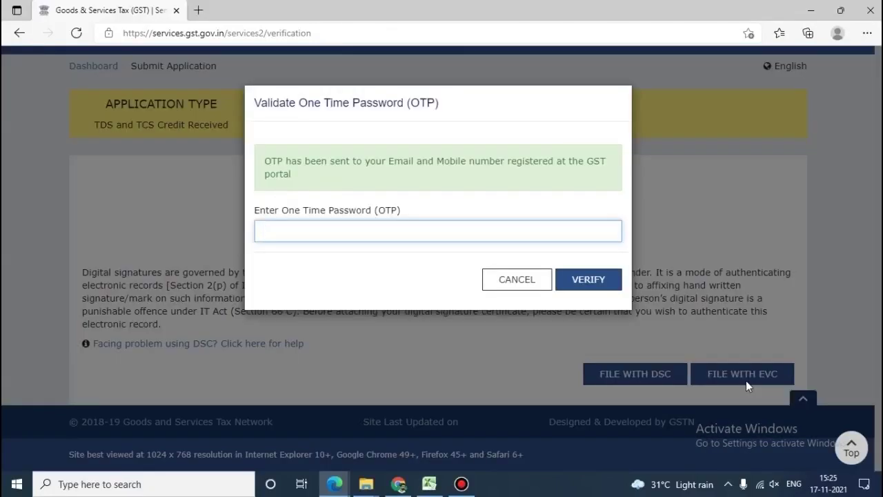
click(588, 280)
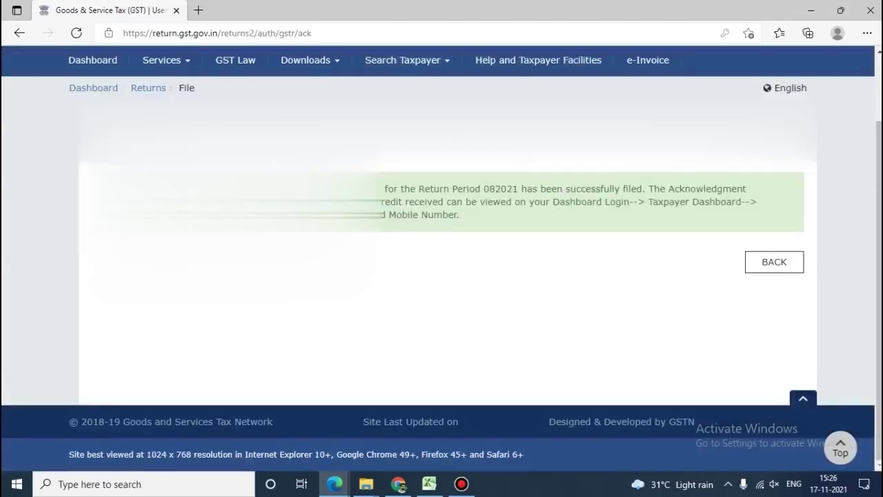